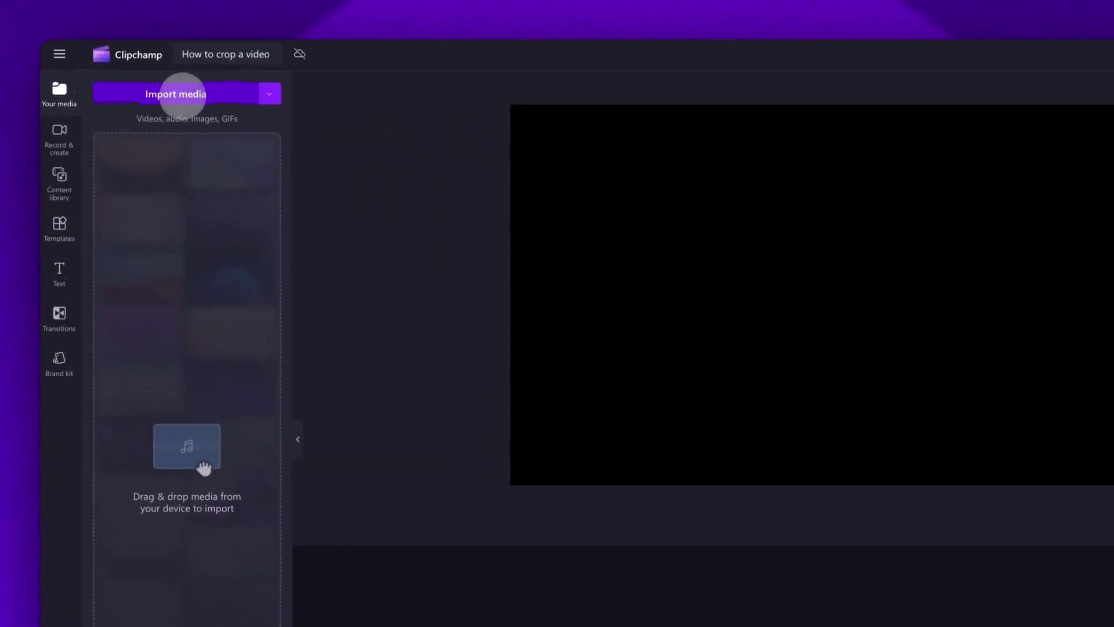
- Import My video 1.mp4 (12 s) and add it to the timeline
{"action": "left_click", "coordinate": [175, 94]}
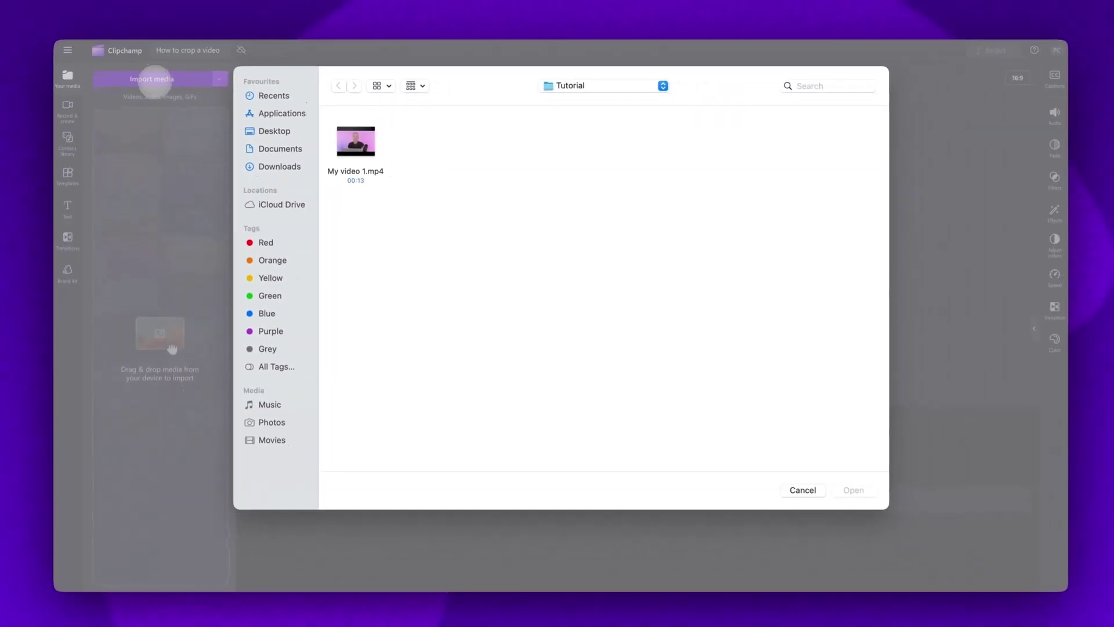
{"action": "left_click", "coordinate": [355, 173]}
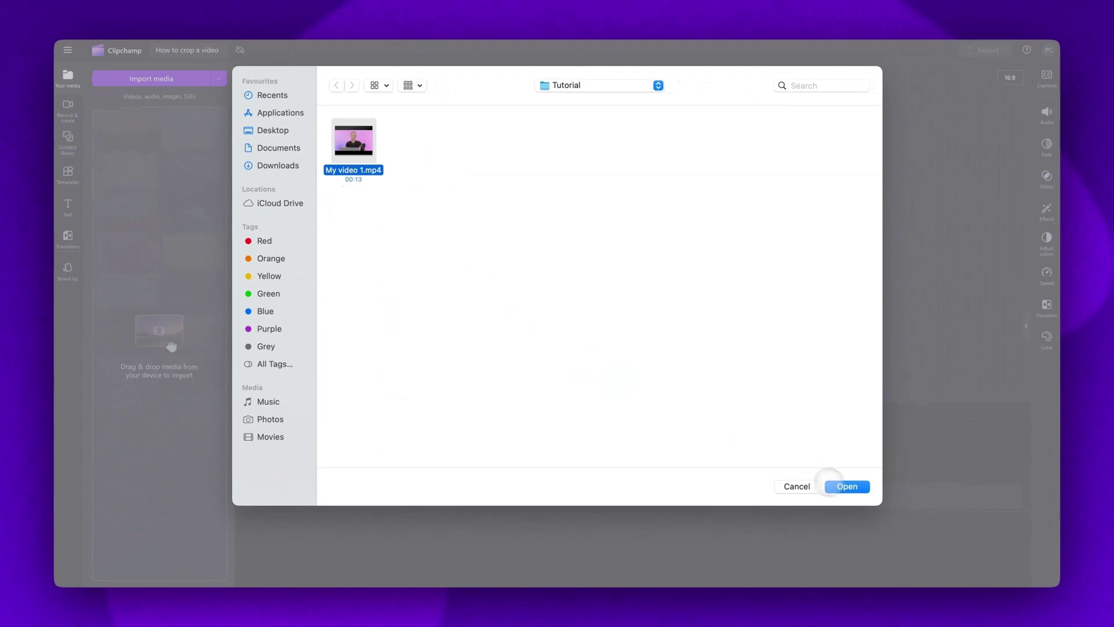
{"action": "left_click", "coordinate": [831, 485]}
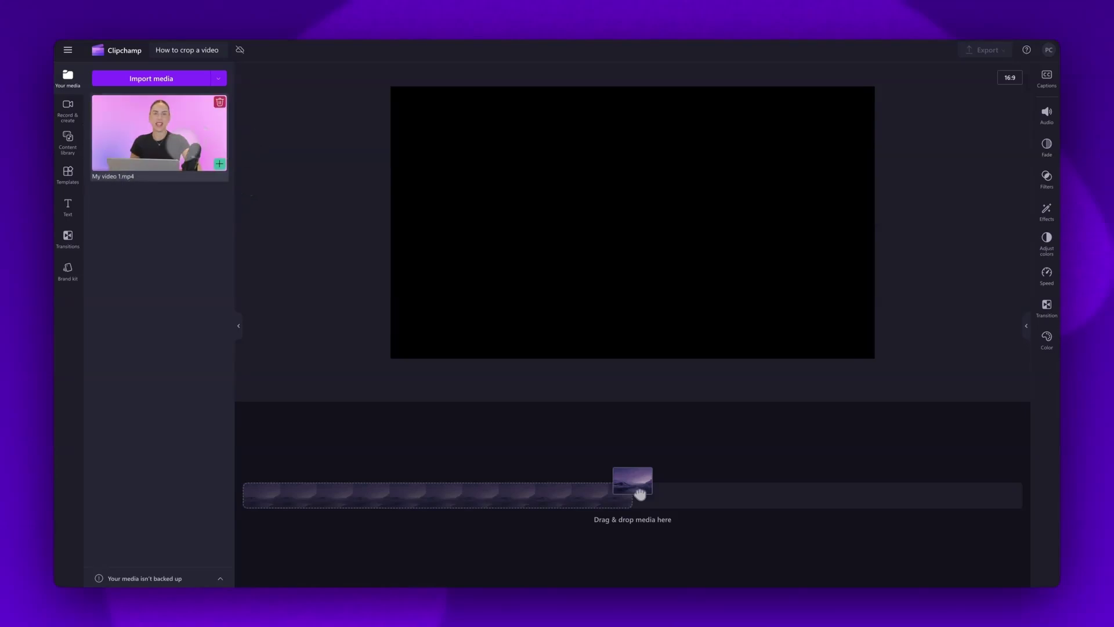
{"action": "left_click_drag", "start_coordinate": [192, 143], "coordinate": [386, 509]}
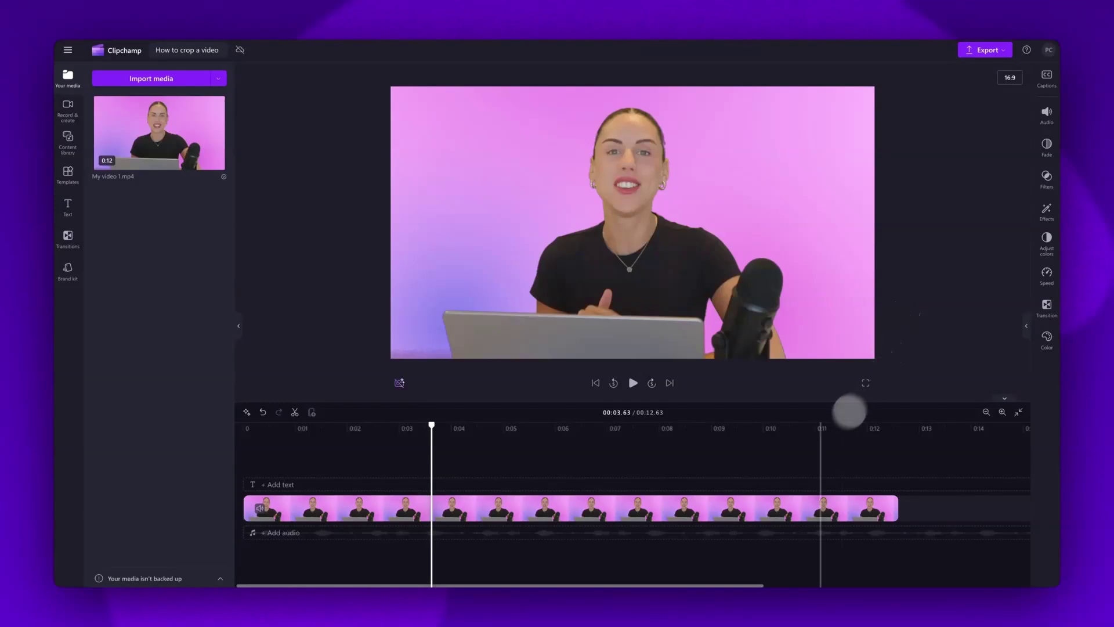
- Crop the clip by trimming the left and right sides, raising the bottom edge slightly, and recentring the speaker
{"action": "left_click", "coordinate": [747, 506]}
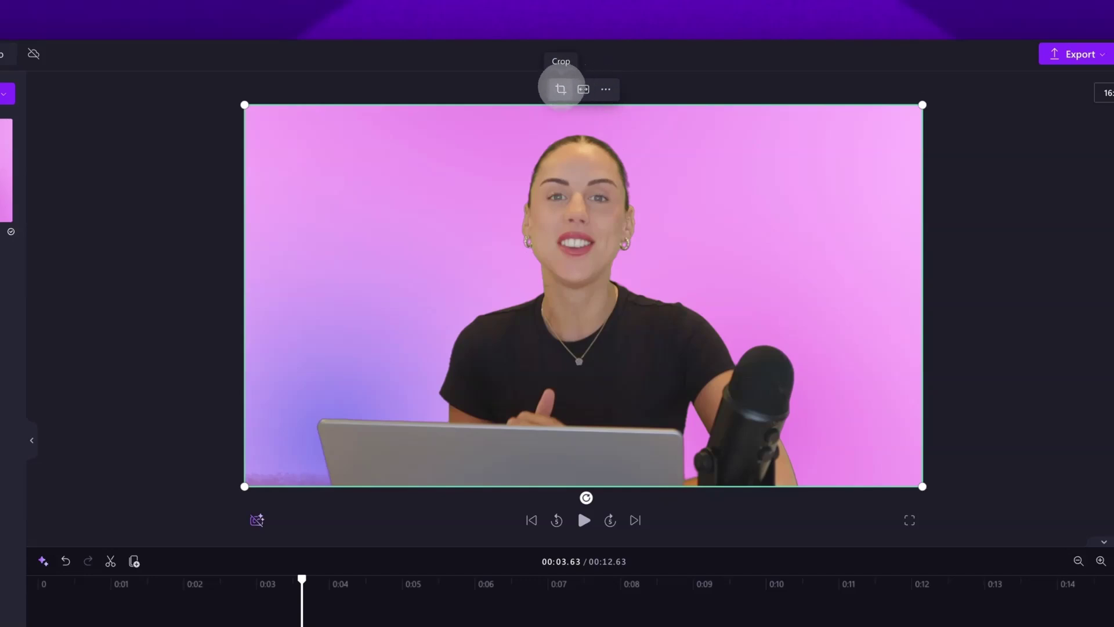
{"action": "left_click", "coordinate": [561, 89]}
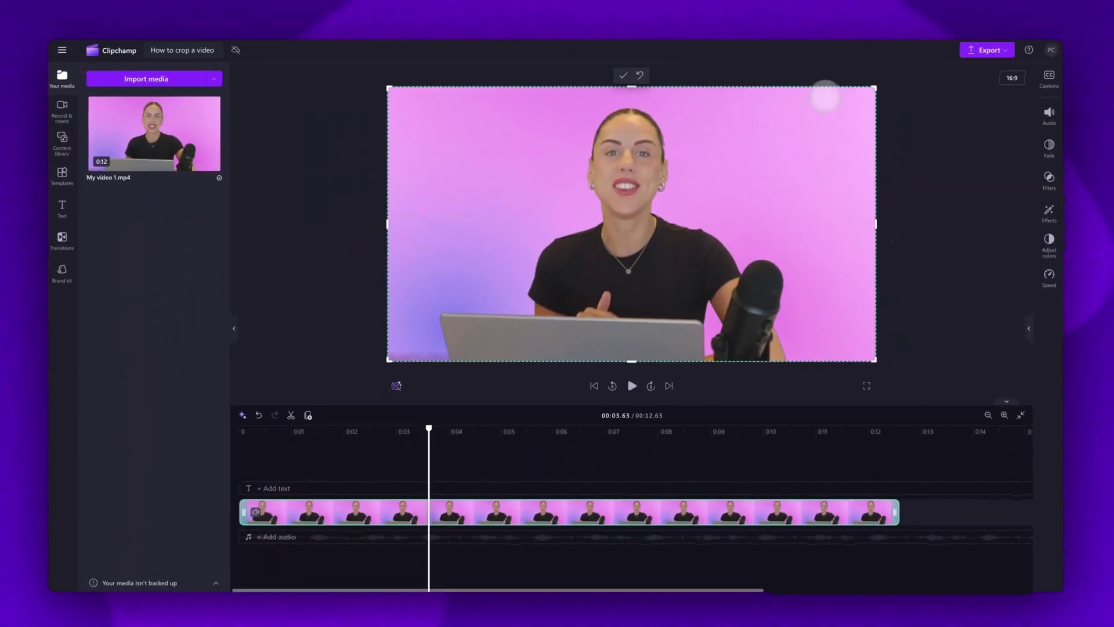
{"action": "left_click_drag", "start_coordinate": [873, 86], "coordinate": [757, 97]}
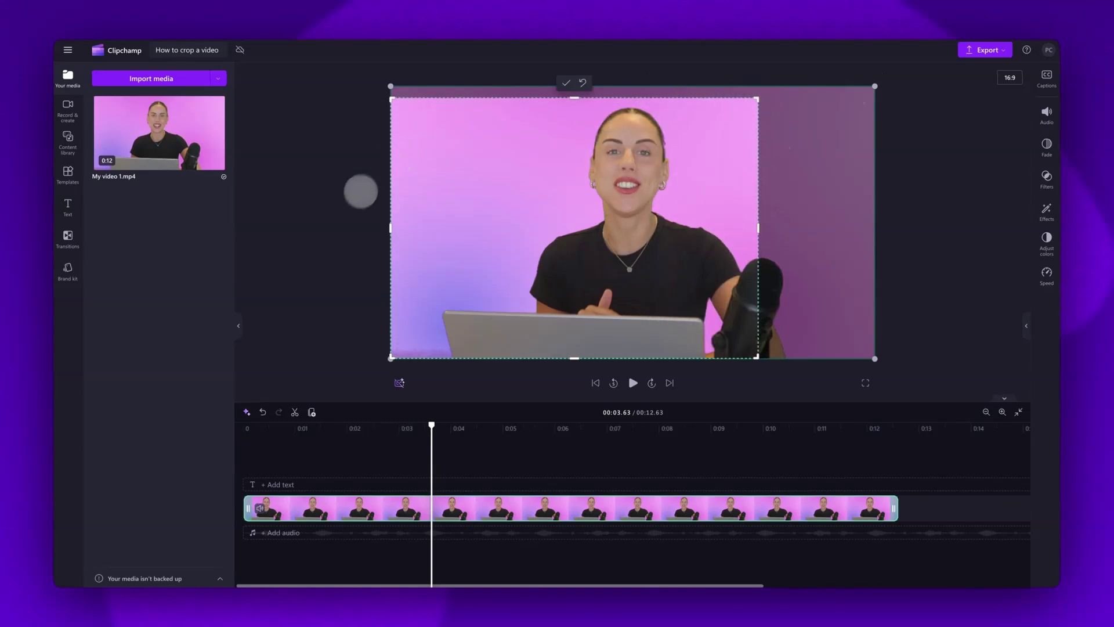
{"action": "left_click_drag", "start_coordinate": [390, 228], "coordinate": [522, 232]}
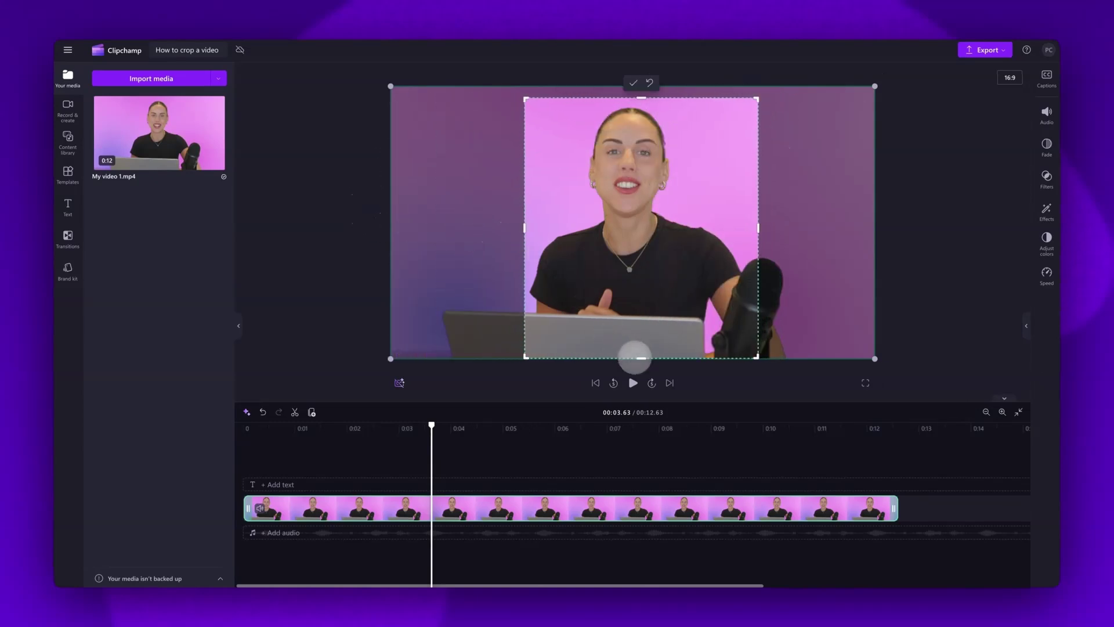
{"action": "left_click_drag", "start_coordinate": [641, 355], "coordinate": [643, 343]}
{"action": "mouse_move", "coordinate": [686, 279]}
{"action": "left_mouse_down"}
{"action": "mouse_move", "coordinate": [655, 244]}
{"action": "mouse_move", "coordinate": [700, 283]}
{"action": "left_mouse_up"}
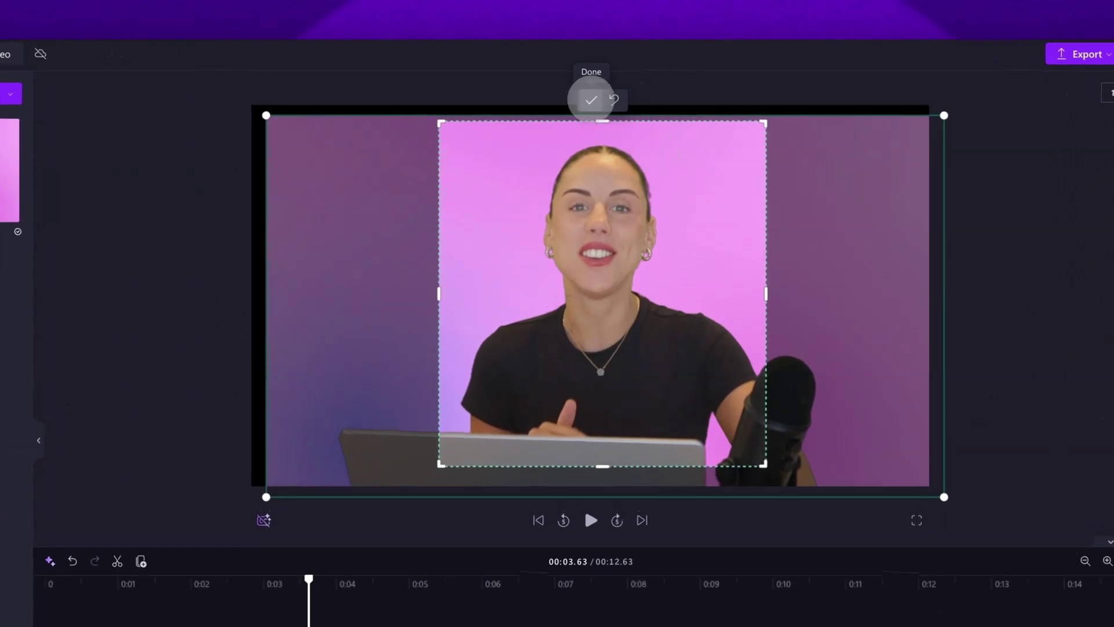
- Apply the crop, then reopen Crop and try Revert to original
{"action": "left_click", "coordinate": [591, 99]}
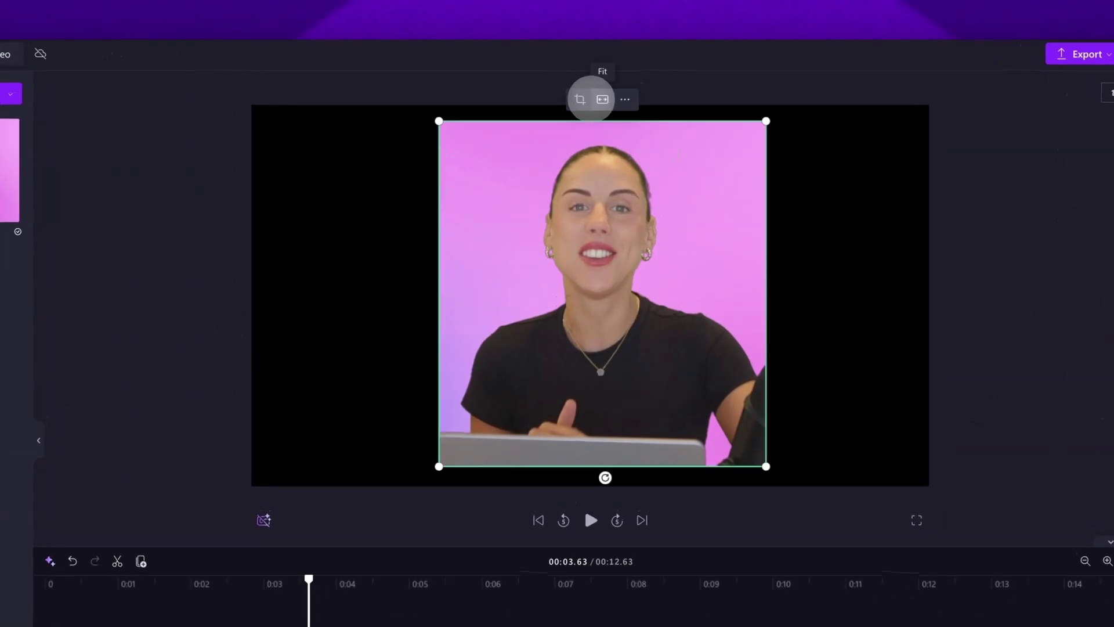
{"action": "left_click", "coordinate": [579, 99]}
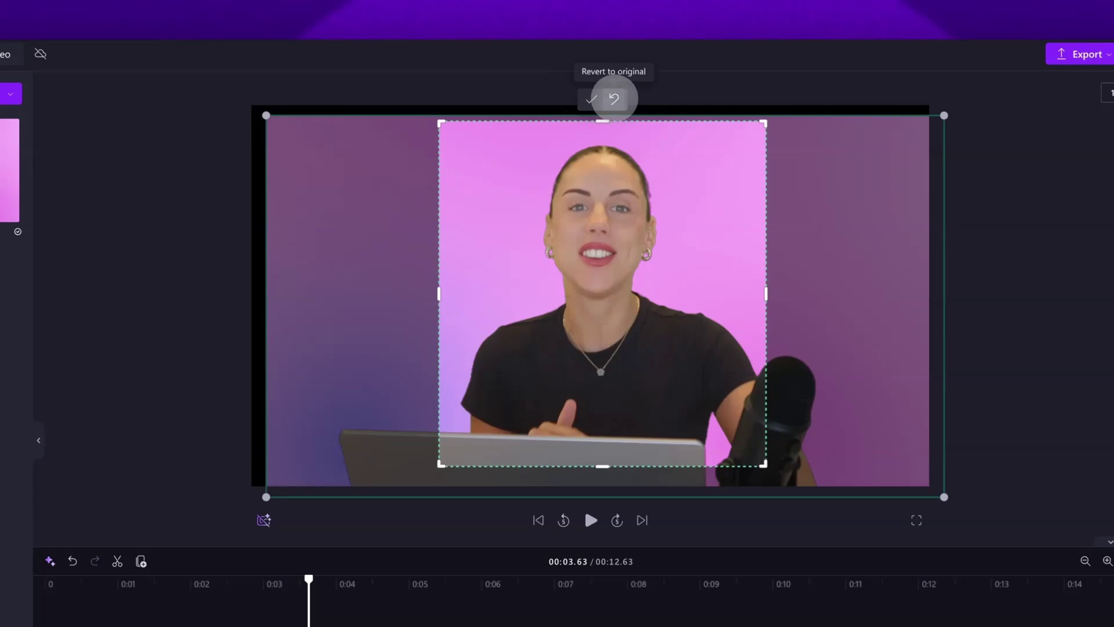
{"action": "left_click", "coordinate": [614, 99]}
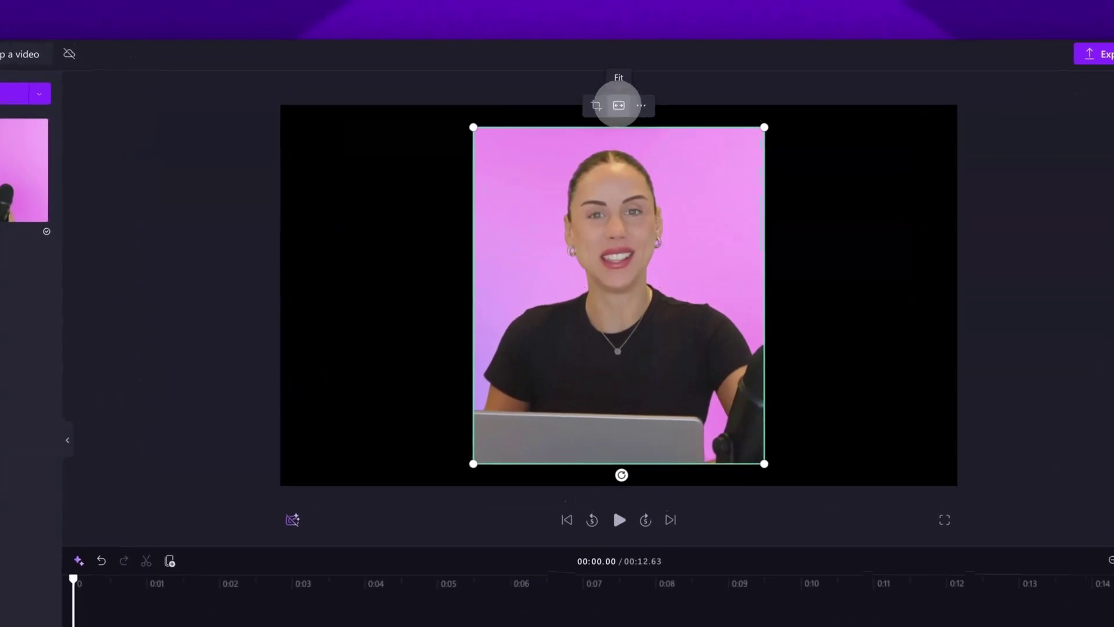
{"action": "left_click", "coordinate": [619, 105]}
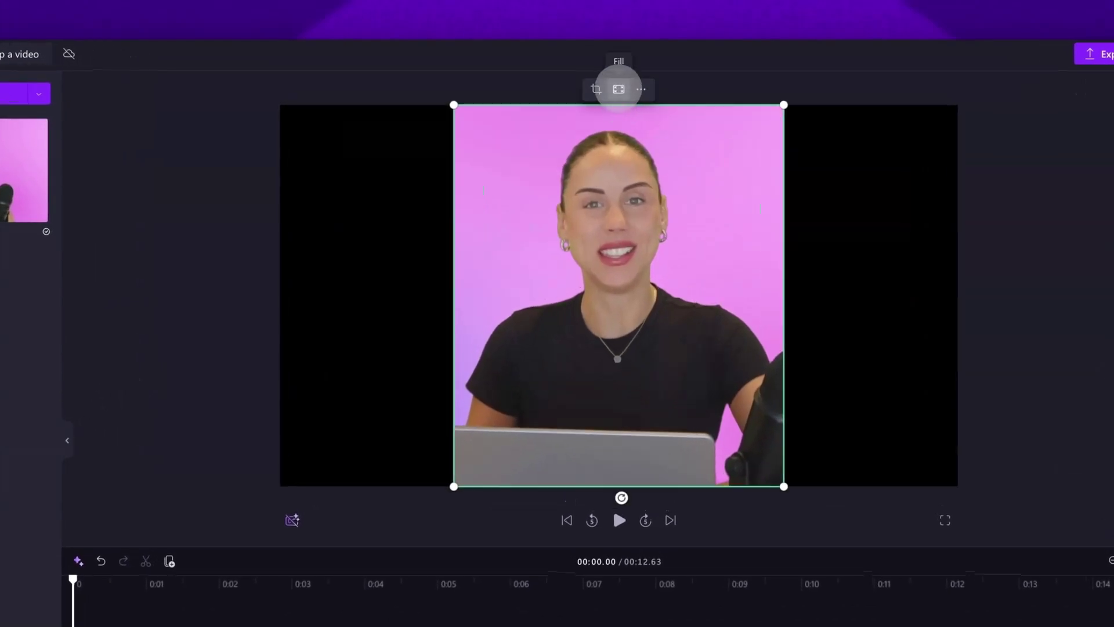
{"action": "left_click", "coordinate": [619, 89]}
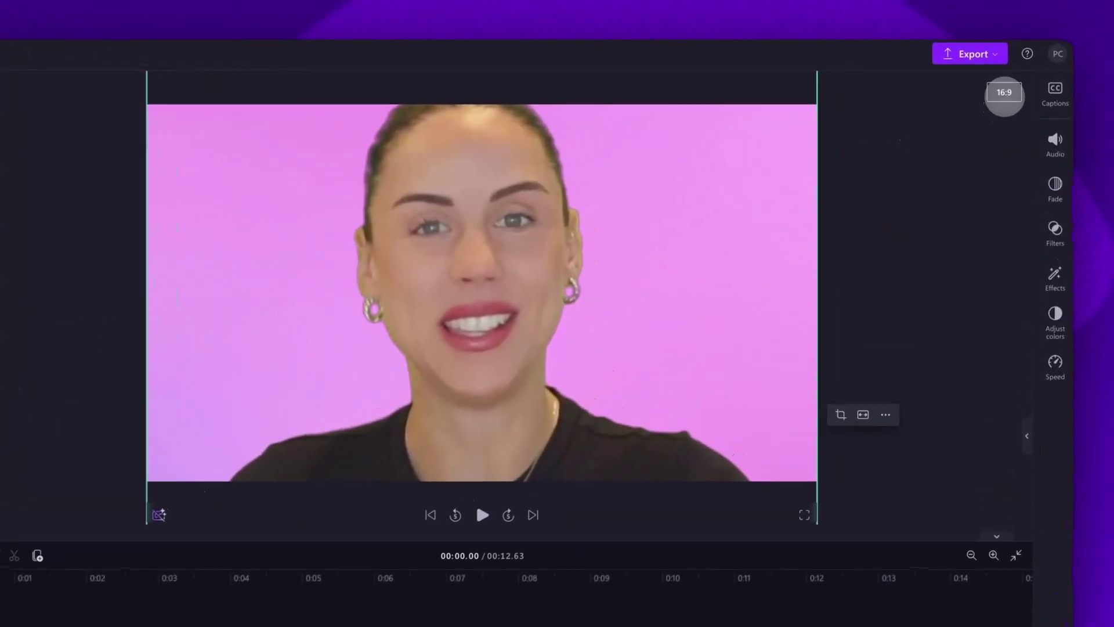
{"action": "left_click", "coordinate": [1010, 77]}
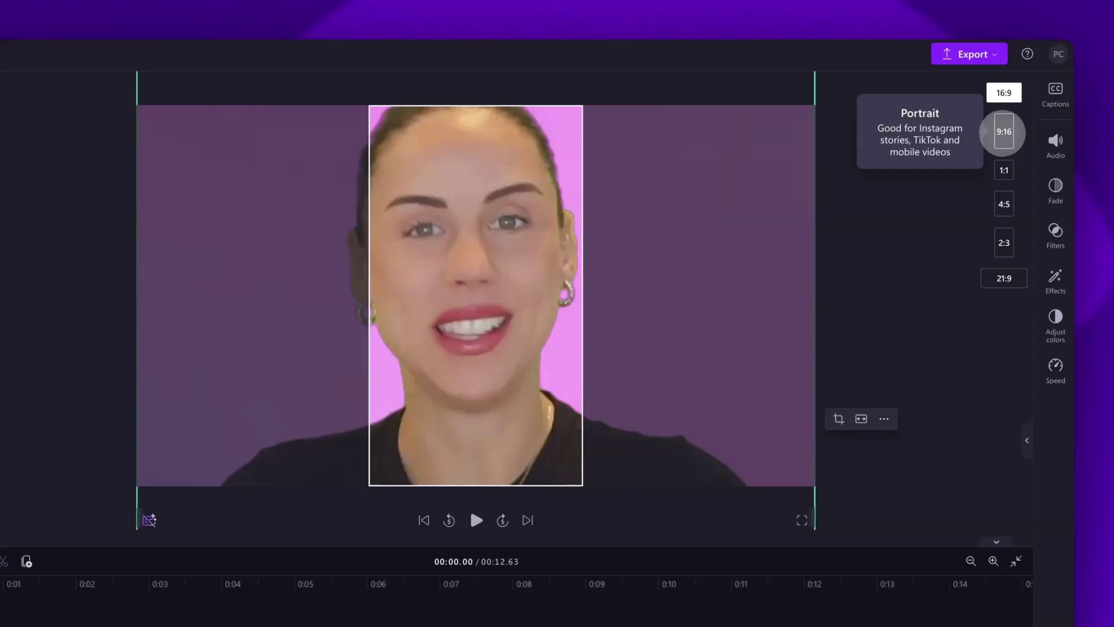
{"action": "left_click", "coordinate": [1004, 131]}
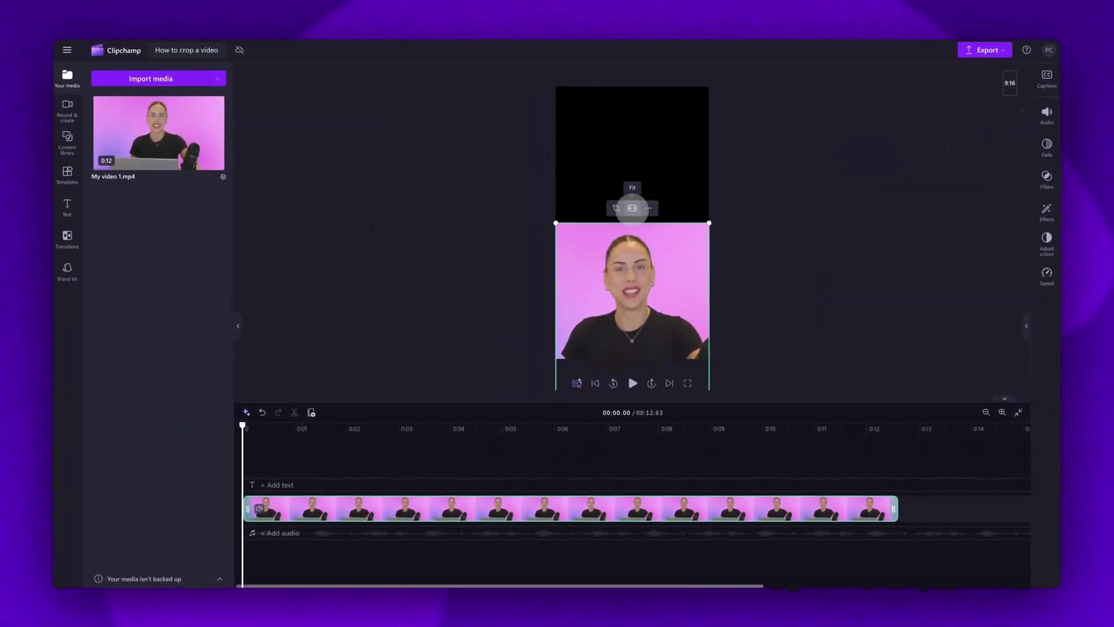
{"action": "left_click", "coordinate": [633, 207]}
{"action": "left_click", "coordinate": [632, 119]}
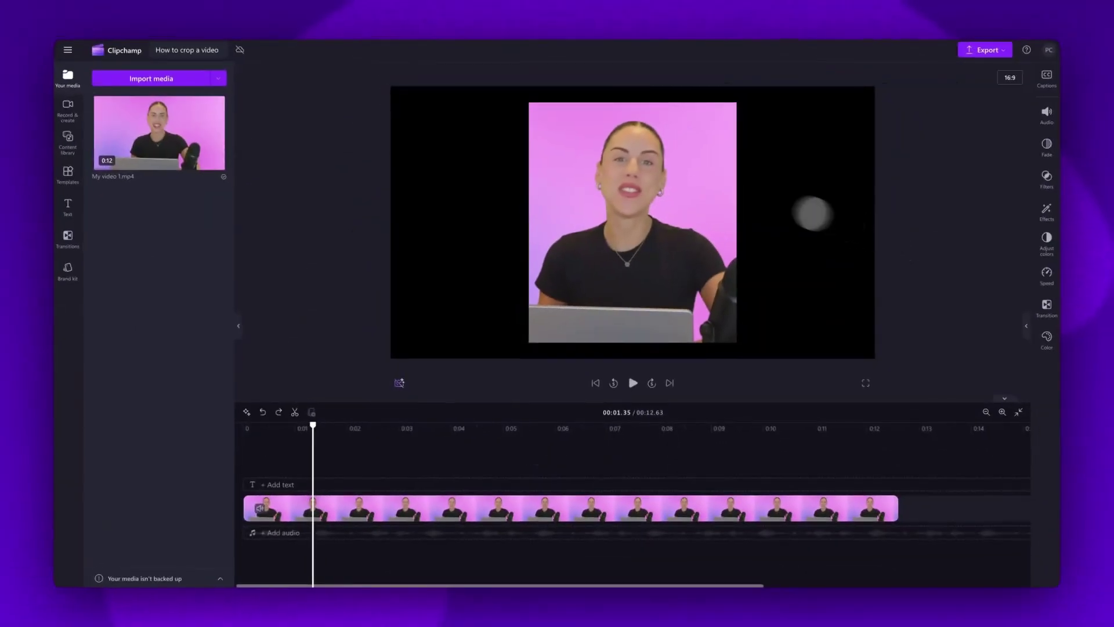
{"action": "left_click", "coordinate": [638, 184]}
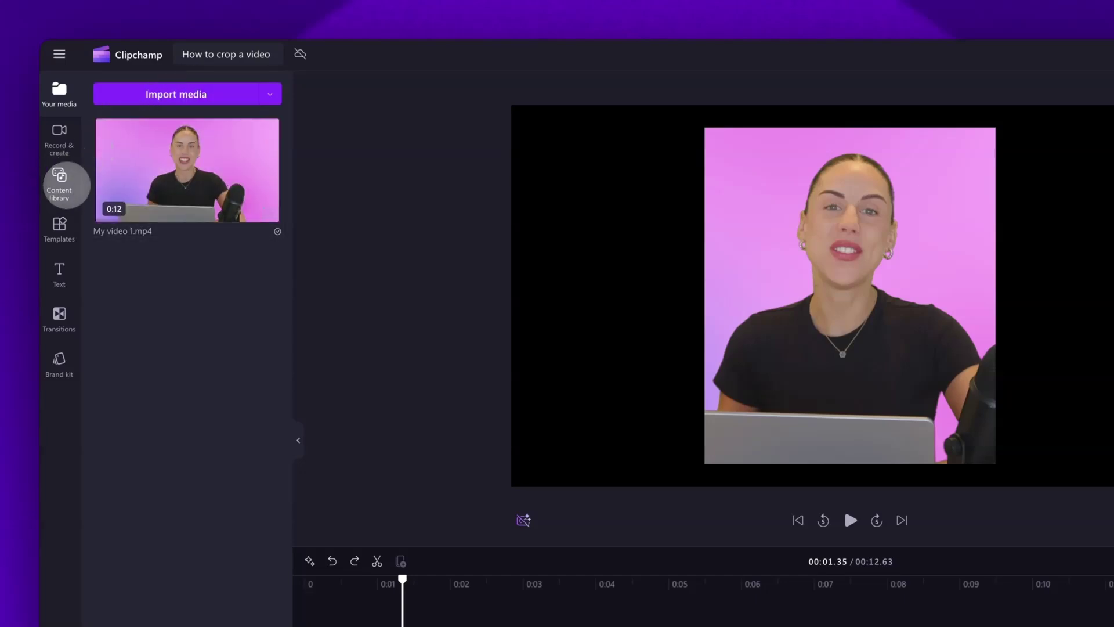
- Filter the content library's Visuals to Backgrounds
{"action": "left_click", "coordinate": [58, 176]}
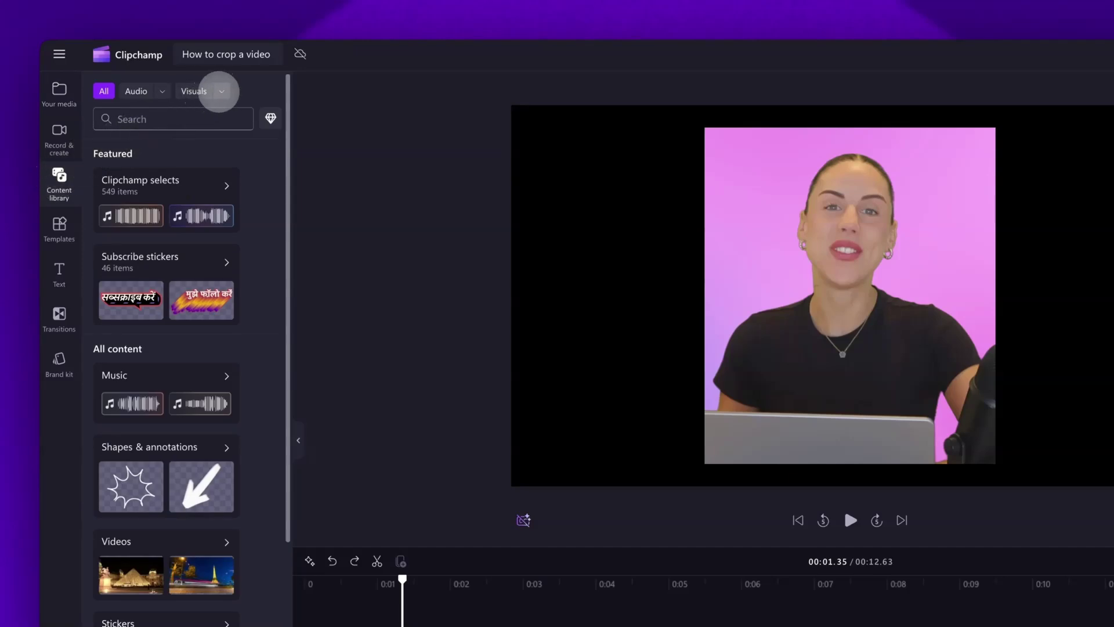
{"action": "left_click", "coordinate": [221, 91]}
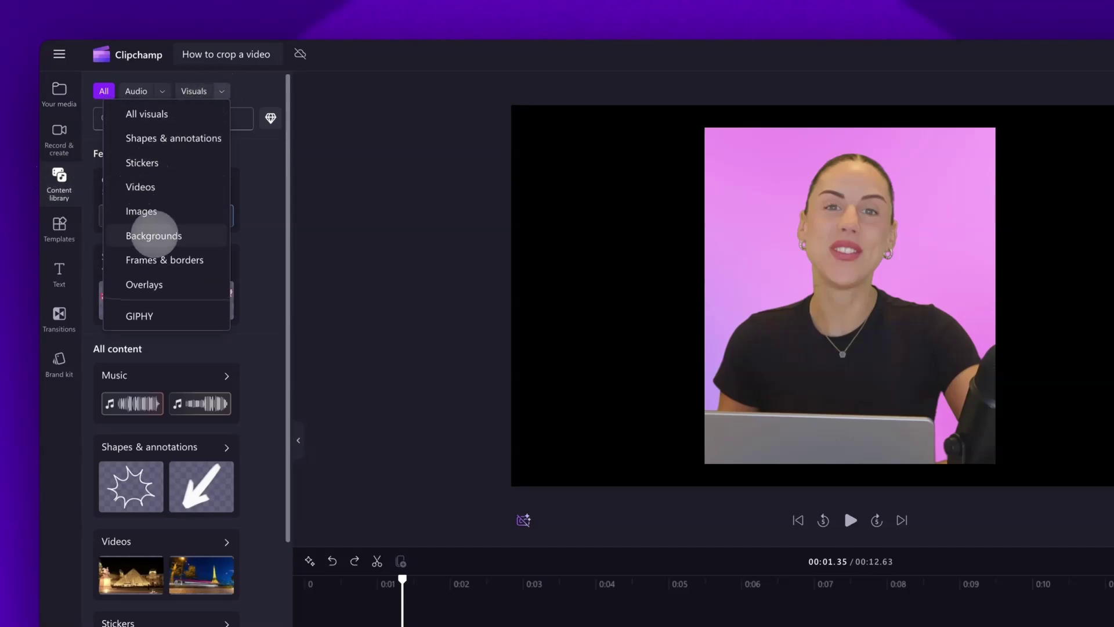
{"action": "left_click", "coordinate": [154, 235]}
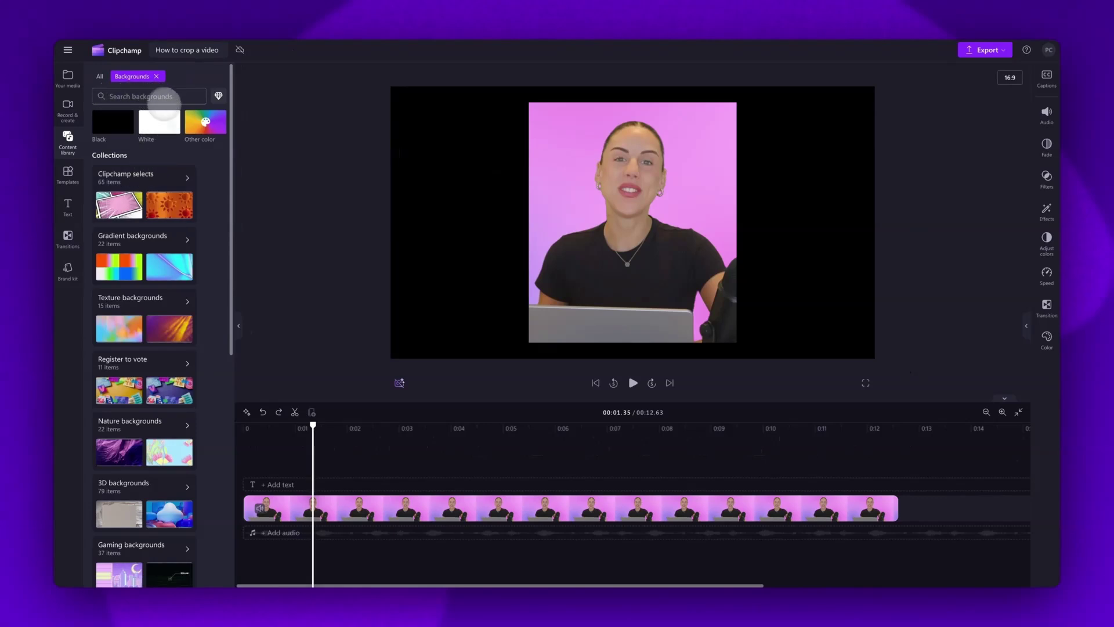
{"action": "scroll", "coordinate": [216, 221], "scroll_direction": "down", "scroll_amount": 6}
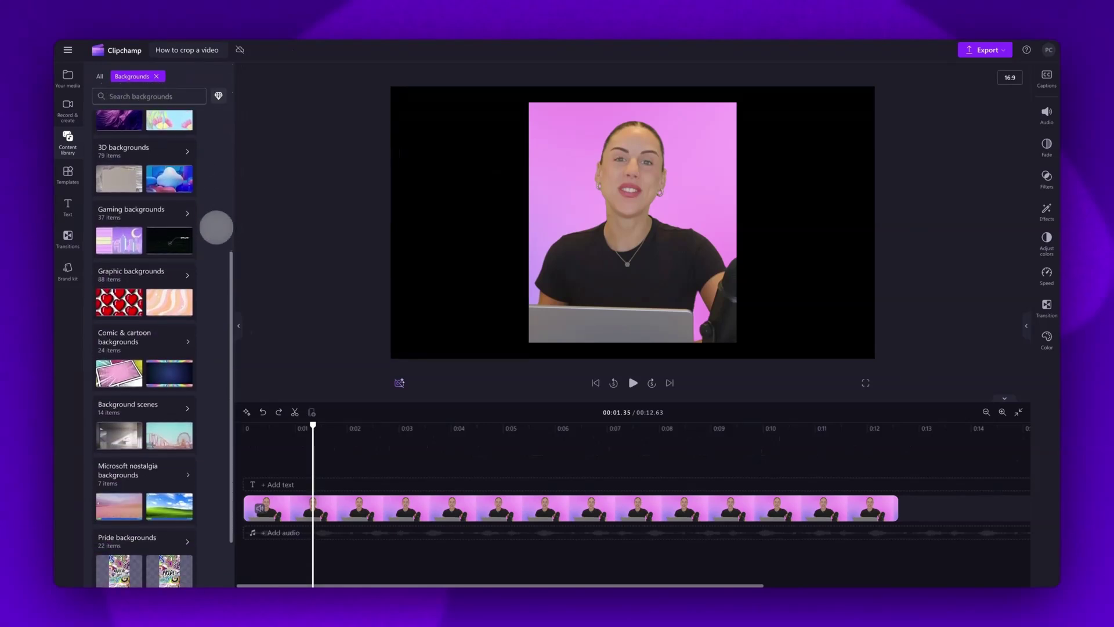
{"action": "scroll", "coordinate": [216, 227], "scroll_direction": "up", "scroll_amount": 6}
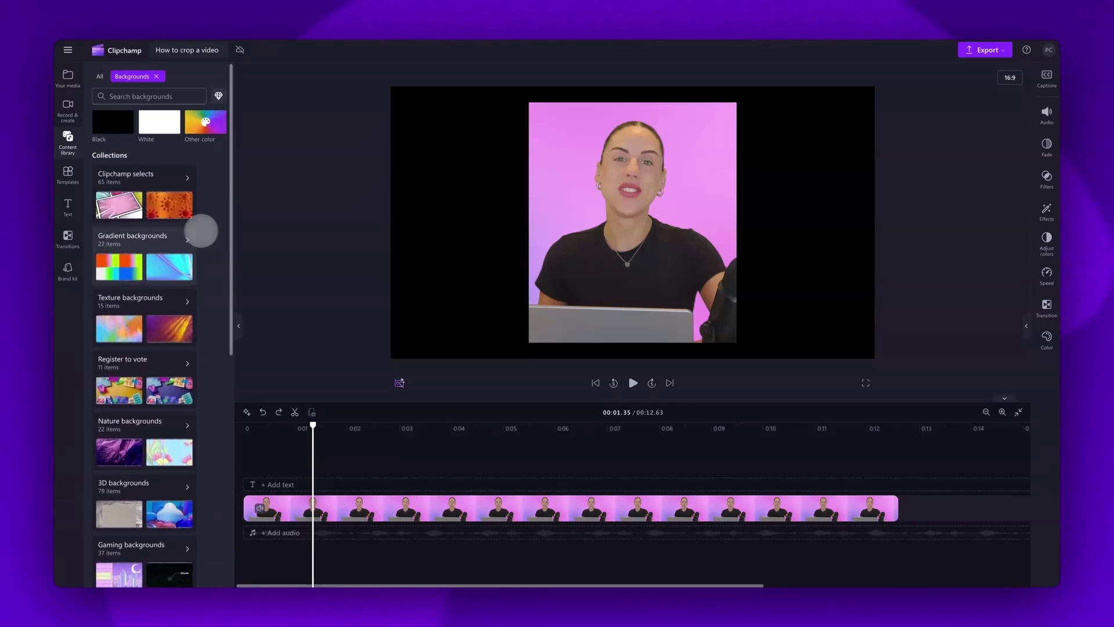
- Open the Gradient backgrounds collection and browse its 22 items
{"action": "left_click", "coordinate": [184, 238]}
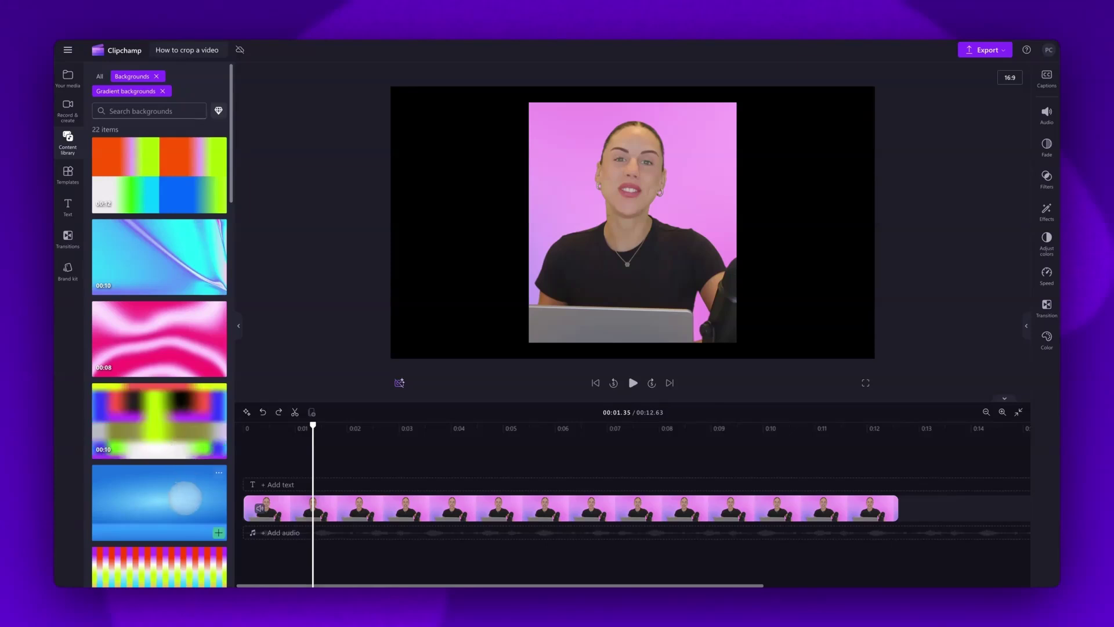
{"action": "scroll", "coordinate": [227, 499], "scroll_direction": "down", "scroll_amount": 8}
{"action": "scroll", "coordinate": [229, 500], "scroll_direction": "down", "scroll_amount": 5}
{"action": "scroll", "coordinate": [230, 502], "scroll_direction": "up", "scroll_amount": 10}
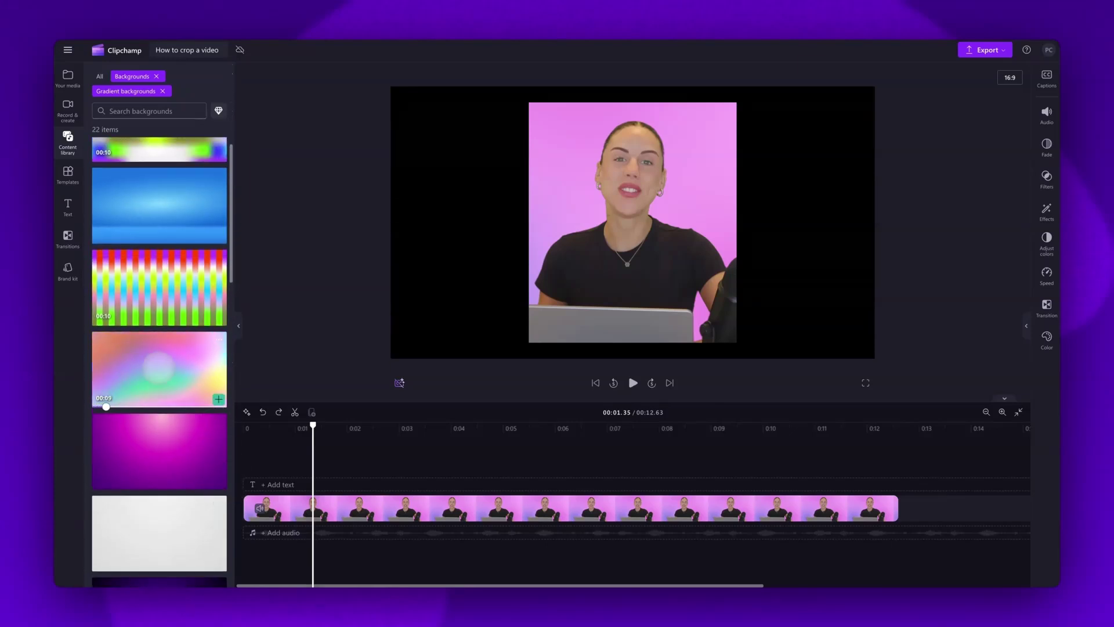
- Add the rainbow gradient beneath the cropped clip, nudge the video into place, and play the preview
{"action": "left_click_drag", "start_coordinate": [168, 377], "coordinate": [265, 527]}
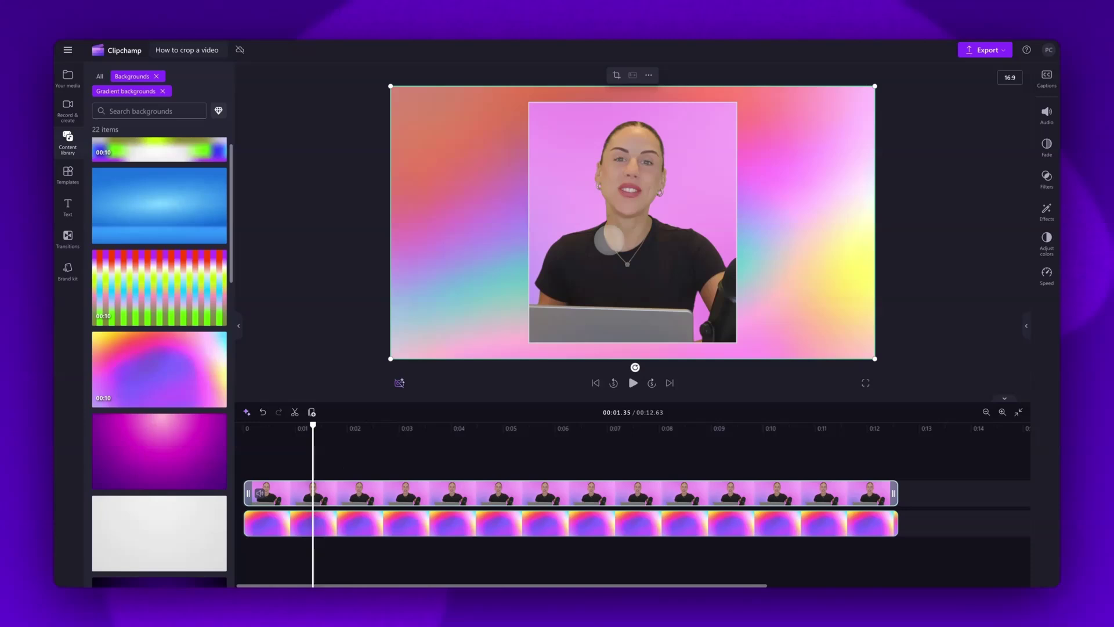
{"action": "left_click", "coordinate": [629, 190]}
{"action": "left_click_drag", "start_coordinate": [630, 192], "coordinate": [636, 183]}
{"action": "left_click", "coordinate": [633, 383]}
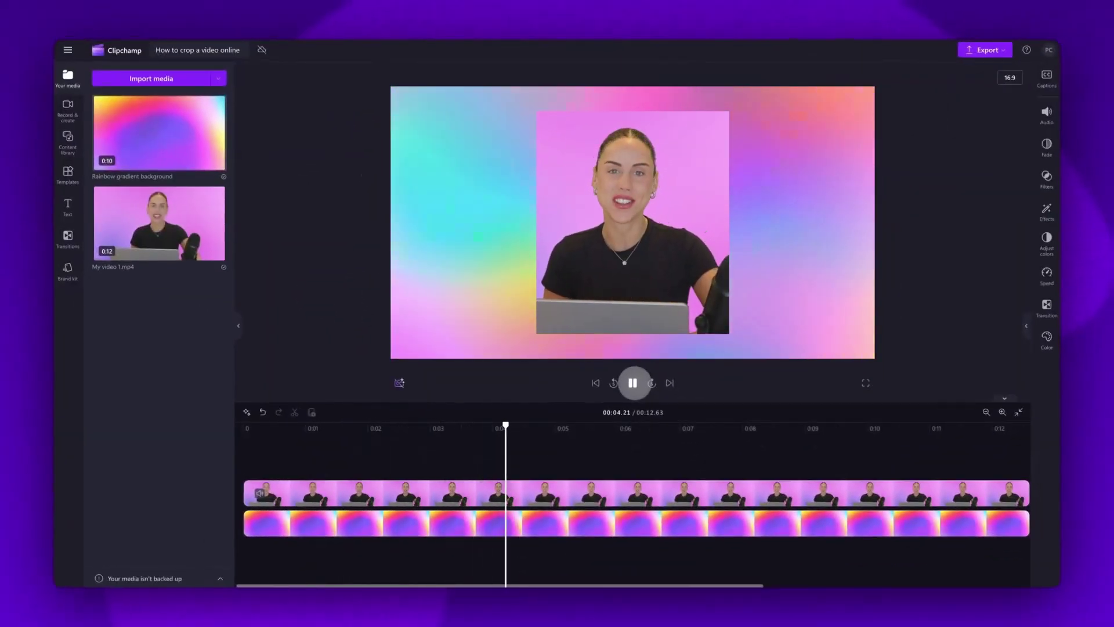
- Stop playback and export the video at 1080p quality
{"action": "key", "text": "space"}
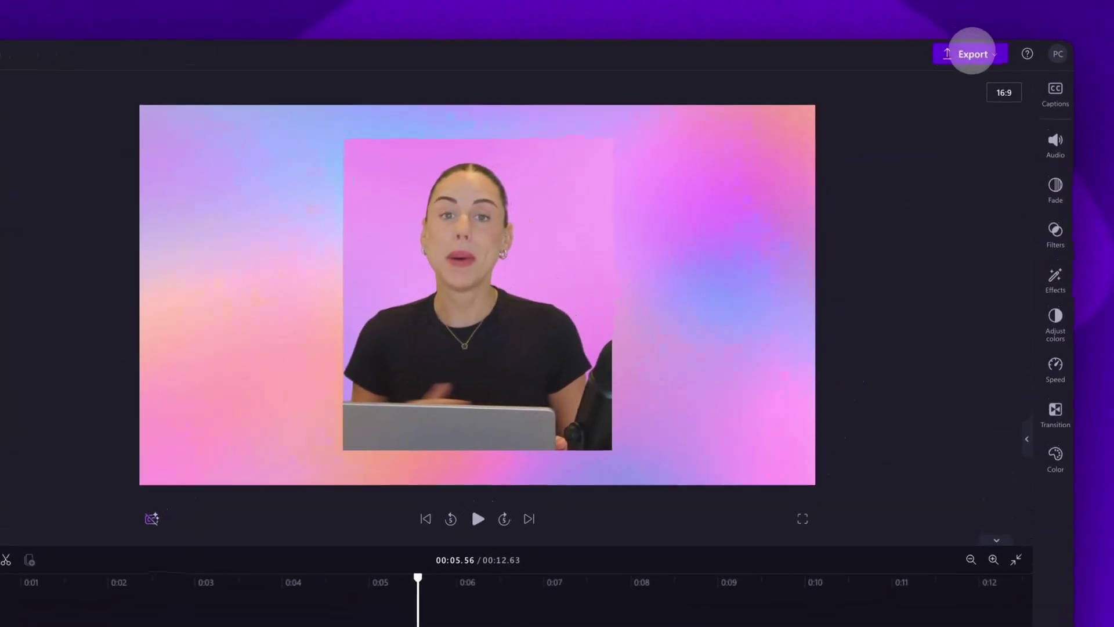
{"action": "left_click", "coordinate": [973, 53]}
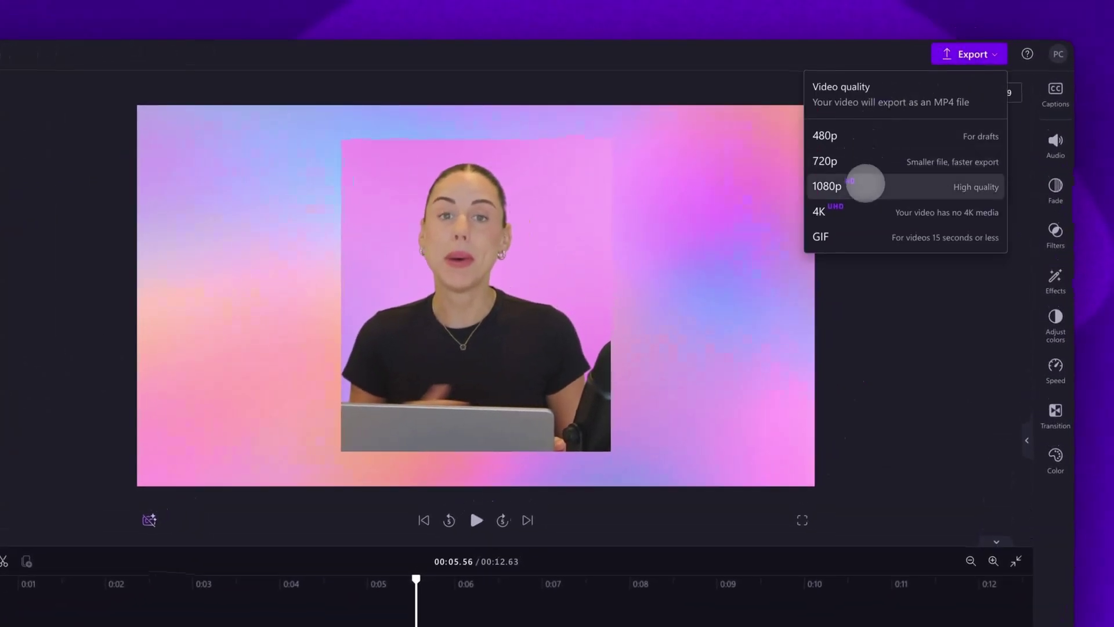
{"action": "left_click", "coordinate": [863, 184]}
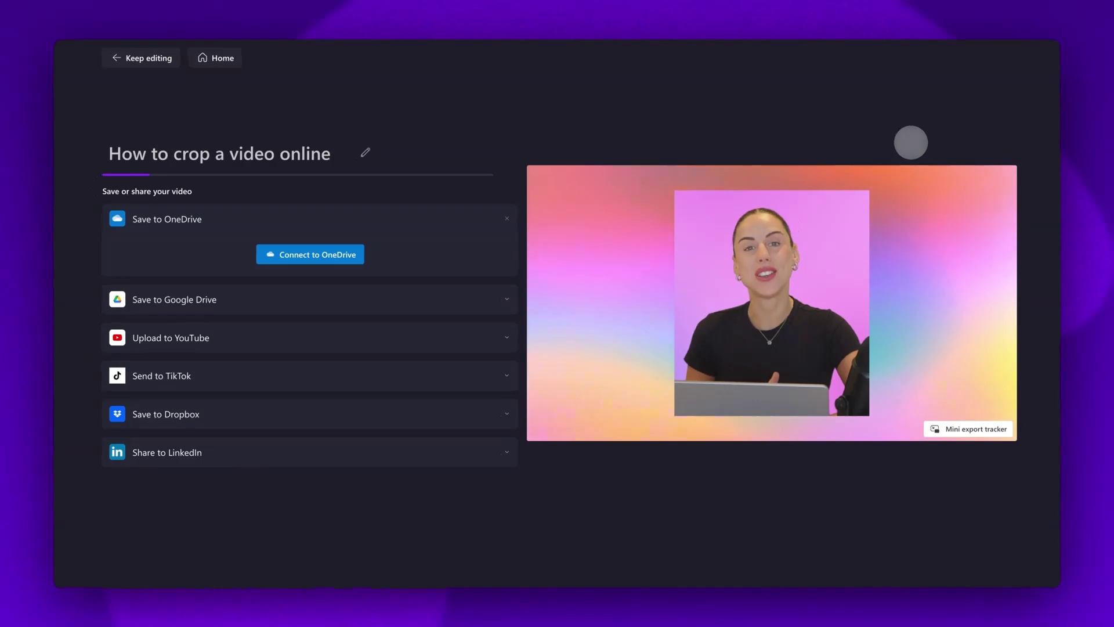